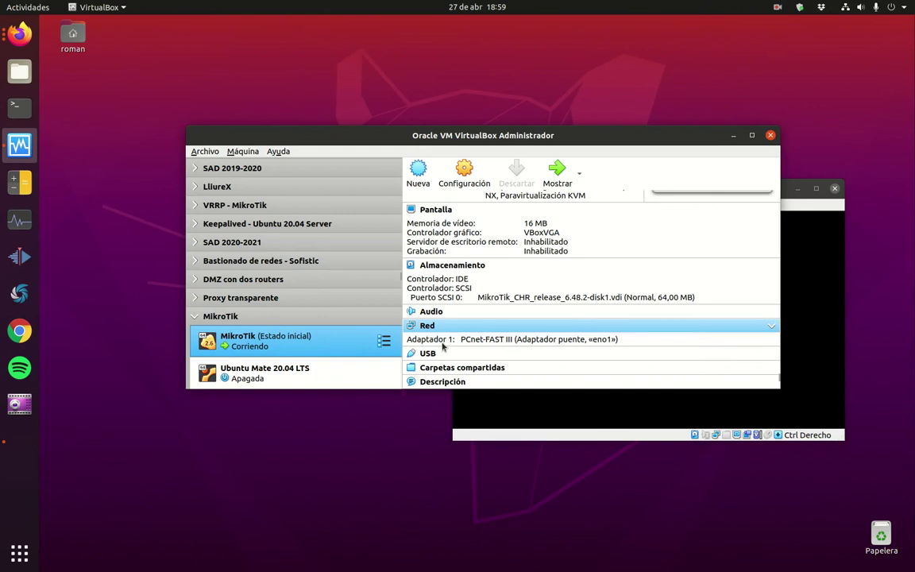
# Step: Log into the MikroTik VM console as admin and run 'ip address print', showing 192.168.0.144/24 on ether1
pyautogui.click(732, 135)
pyautogui.moveTo(643, 193); pyautogui.dragTo(536, 151)
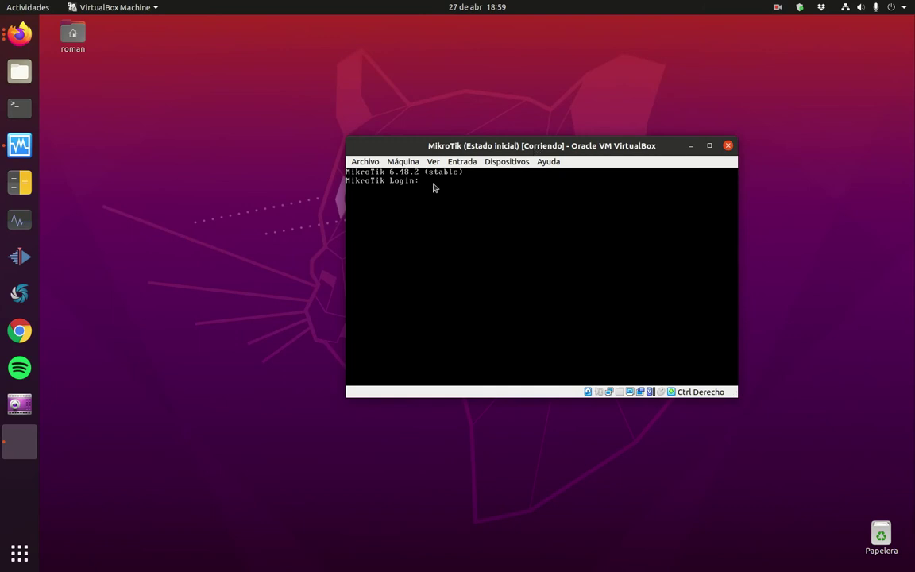
pyautogui.write('admin')
pyautogui.press('Return')
pyautogui.press('Return')
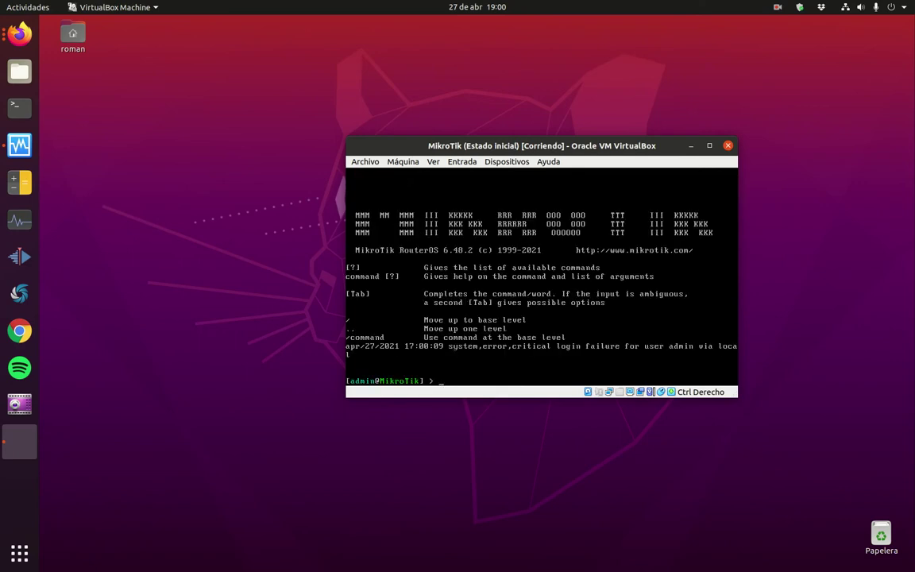
pyautogui.write('ip address print')
pyautogui.press('Return')
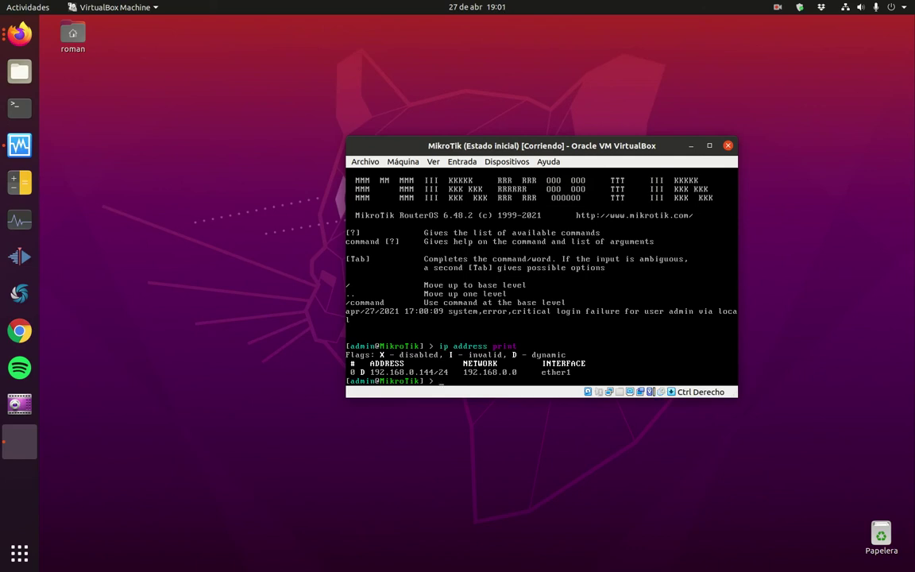
pyautogui.hotkey('alt', 'Tab')
# Step: In a new maximized Firefox tab, load the router's WebFig at 192.168.0.144
pyautogui.doubleClick(657, 182)
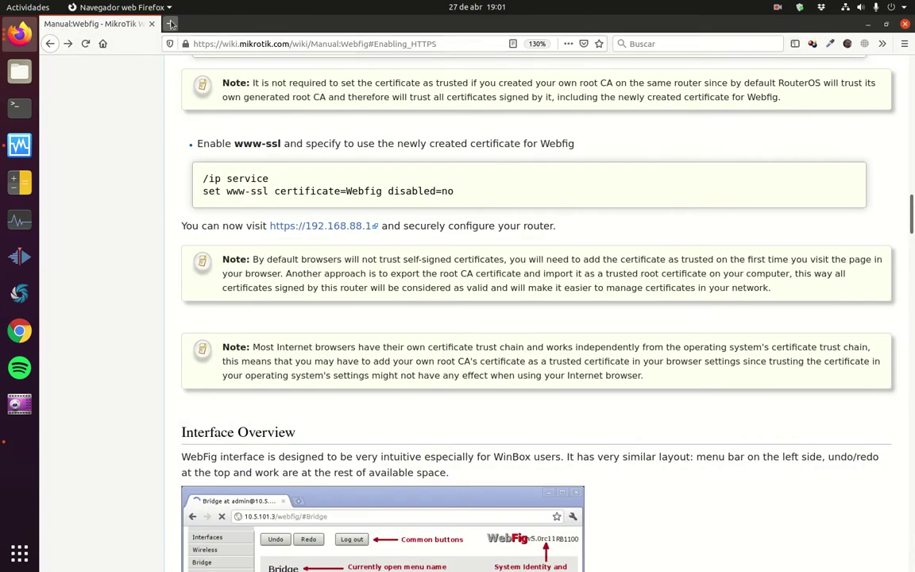
pyautogui.hotkey('ctrl', 't')
pyautogui.click(310, 46)
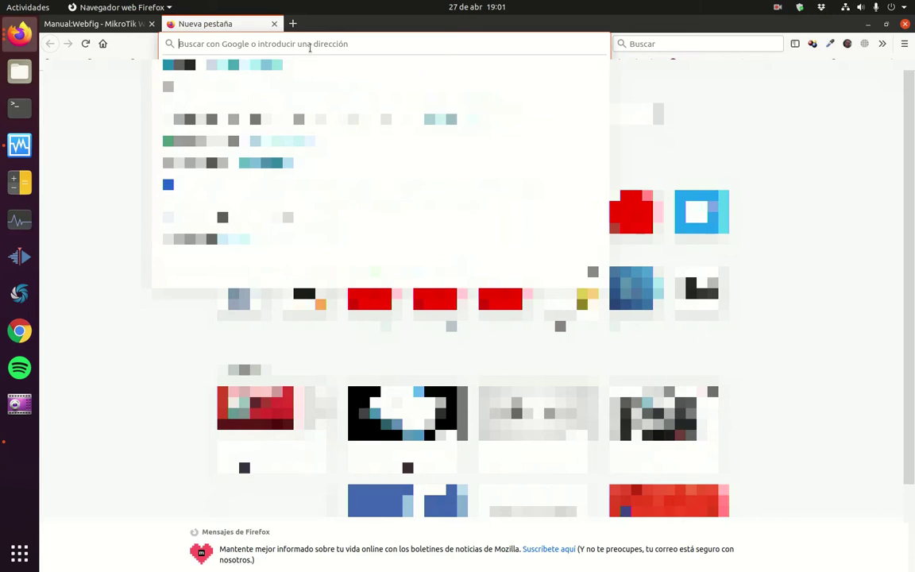
pyautogui.write('192')
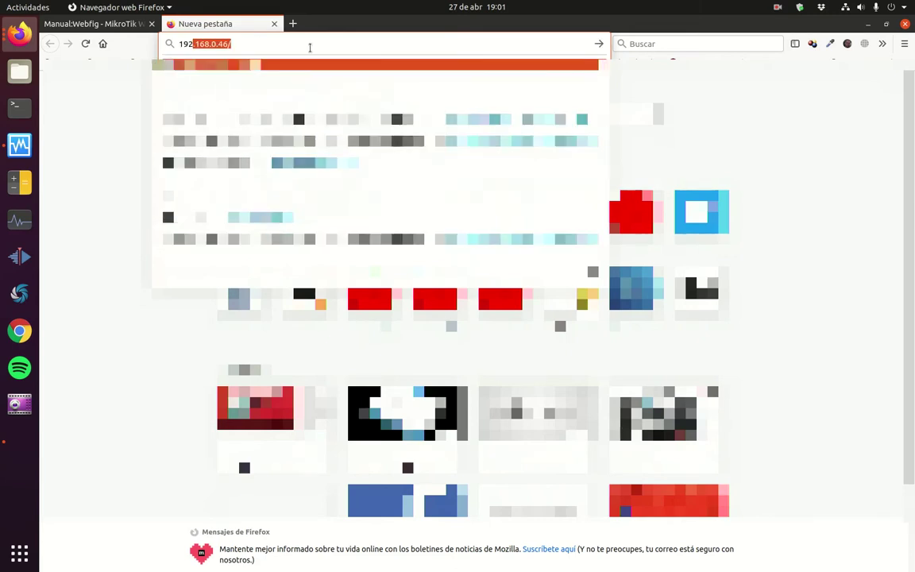
pyautogui.write('.16')
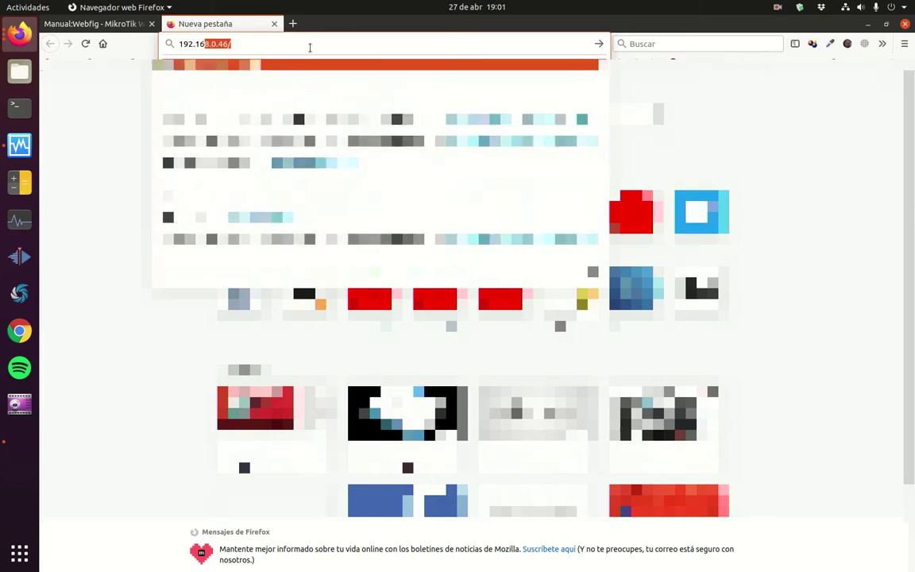
pyautogui.write('8.0.144')
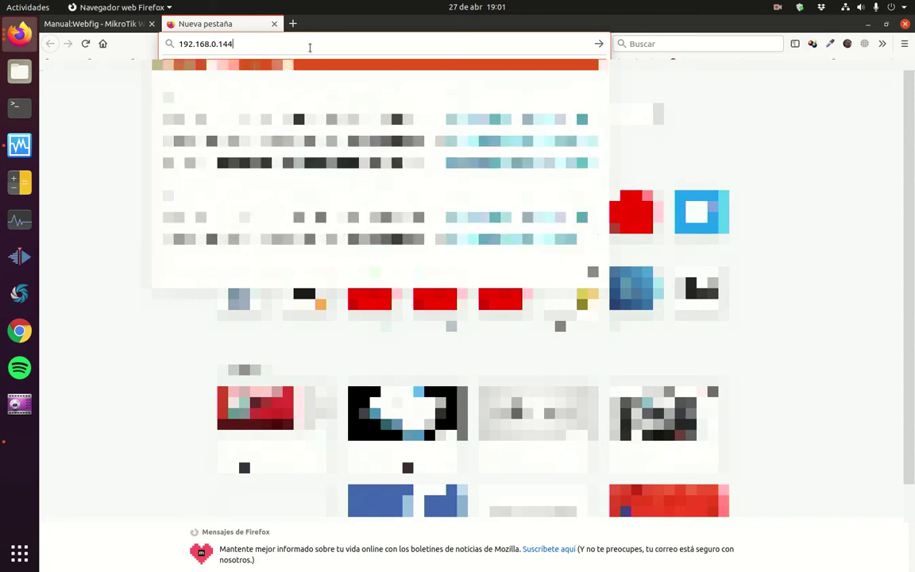
pyautogui.press('Return')
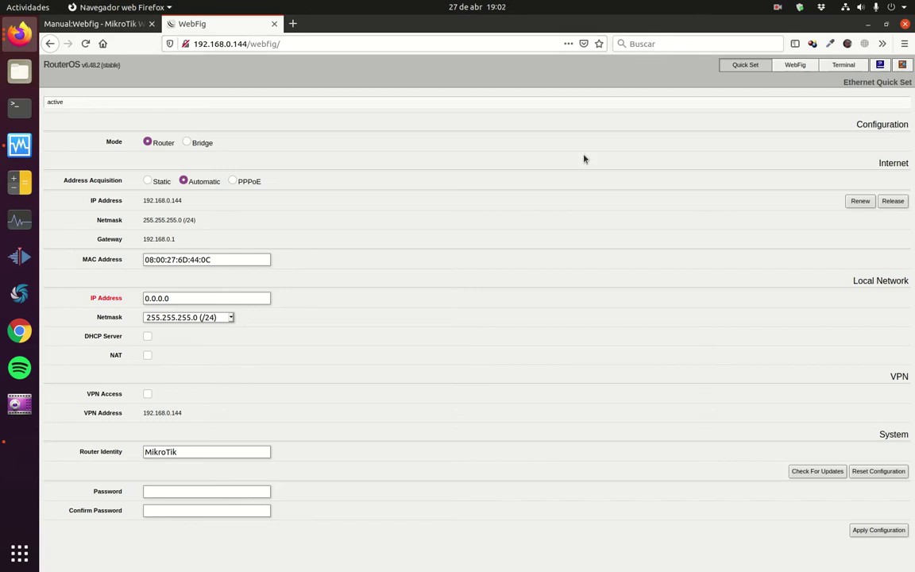
# Step: In full WebFig's System > Certificates, add a new certificate named LocalCA with common name LocalCA
pyautogui.click(798, 68)
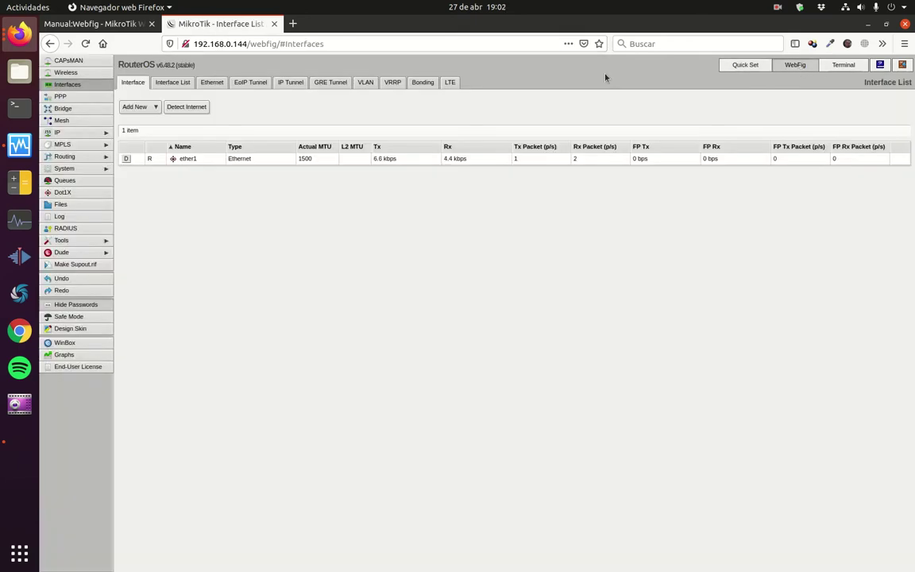
pyautogui.click(89, 167)
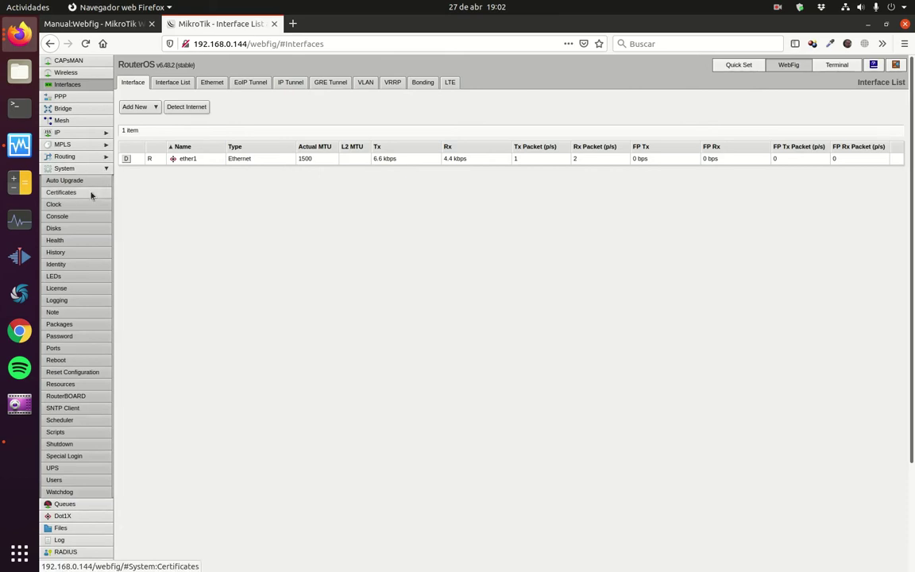
pyautogui.click(91, 194)
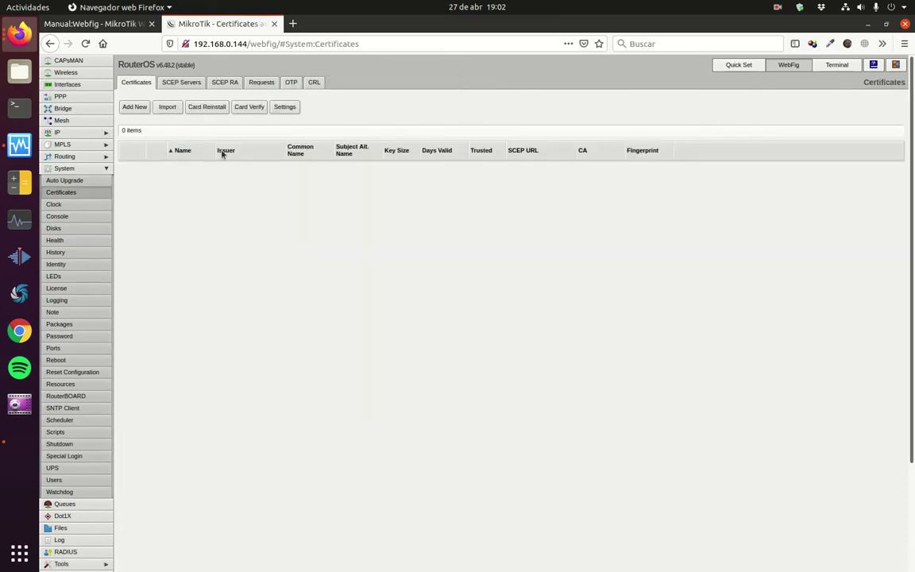
pyautogui.click(136, 109)
pyautogui.click(252, 169)
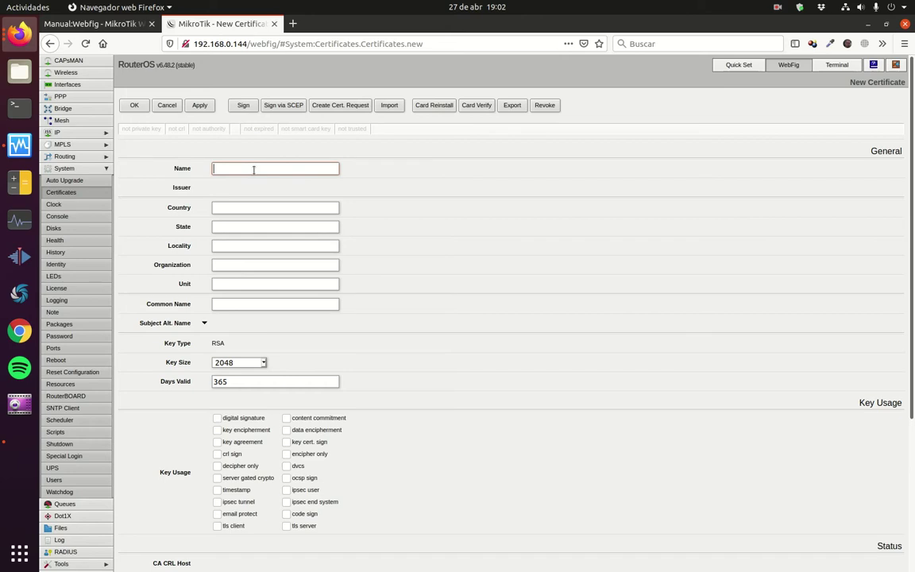
pyautogui.write('LocalCA')
pyautogui.moveTo(254, 169); pyautogui.dragTo(213, 169)
pyautogui.hotkey('ctrl', 'c')
pyautogui.click(214, 303)
pyautogui.hotkey('ctrl', 'v')
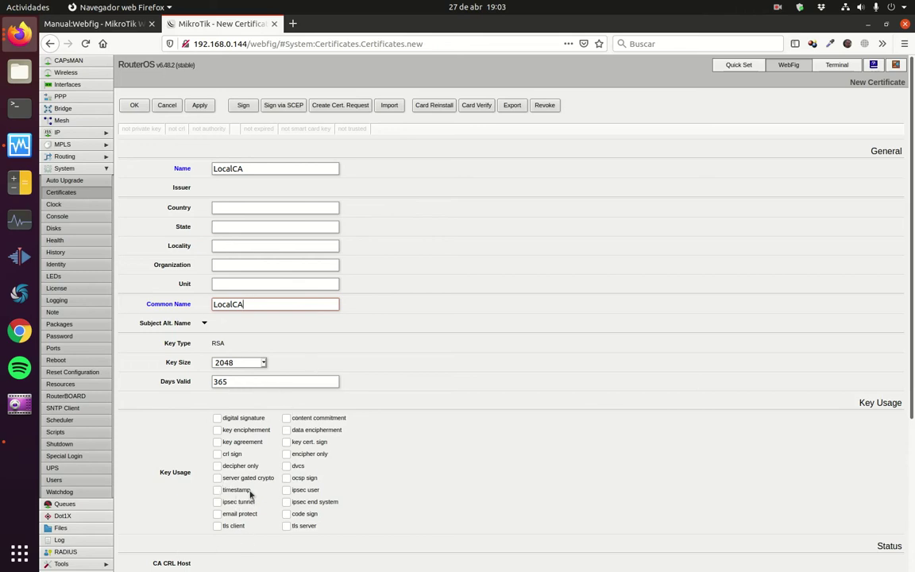
# Step: Give LocalCA key cert. sign and crl sign usage, apply, and self-sign it
pyautogui.click(286, 443)
pyautogui.click(217, 455)
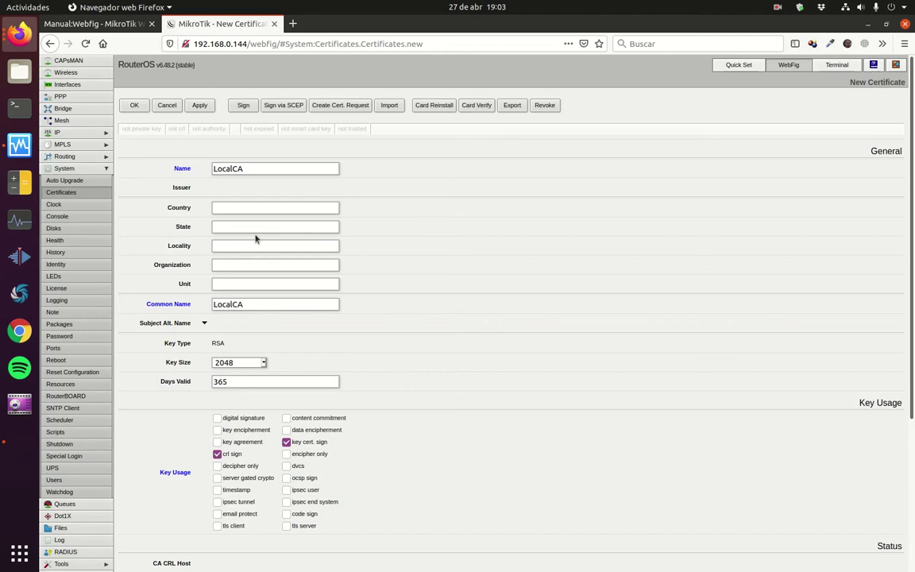
pyautogui.click(199, 106)
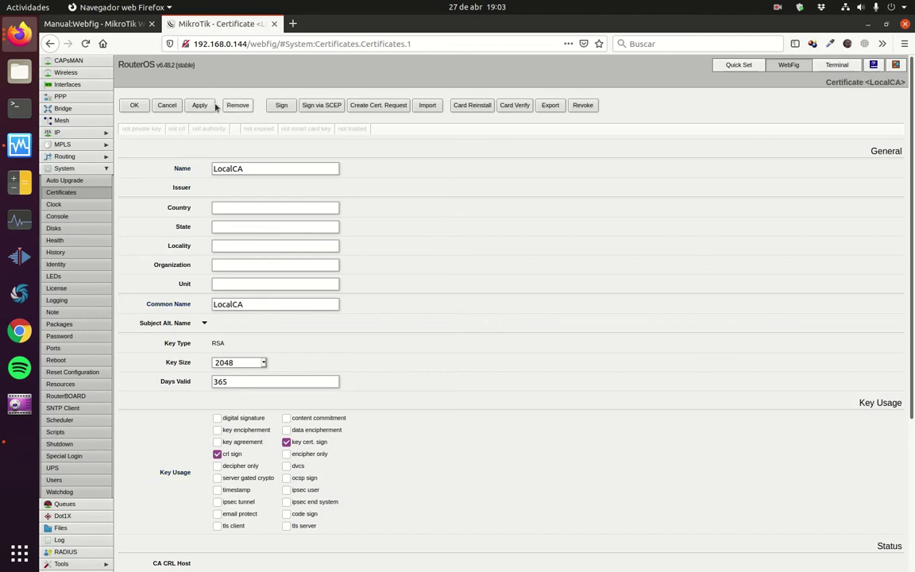
pyautogui.click(281, 106)
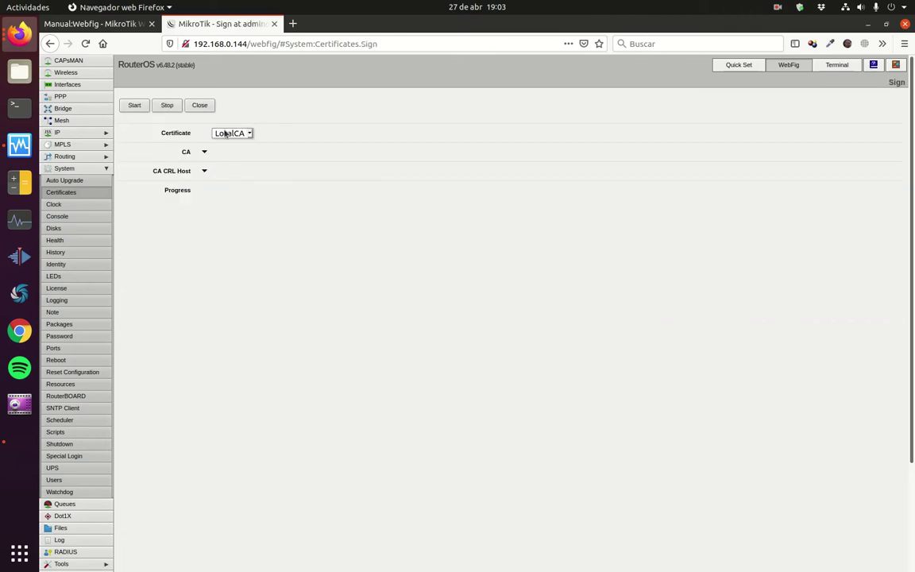
pyautogui.click(135, 106)
pyautogui.click(198, 106)
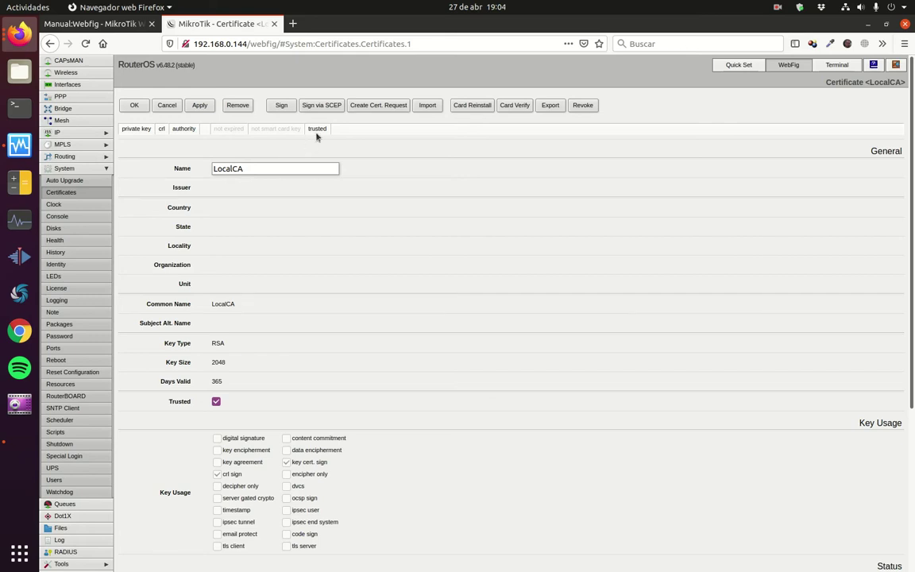
pyautogui.click(143, 108)
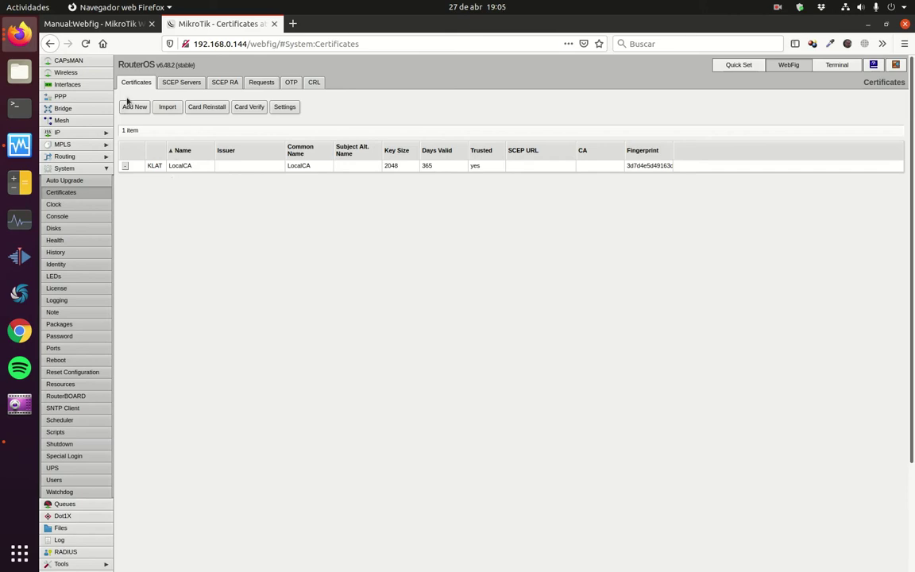
# Step: Add a certificate named webfig with common name 192.168.0.144 and apply it
pyautogui.click(135, 109)
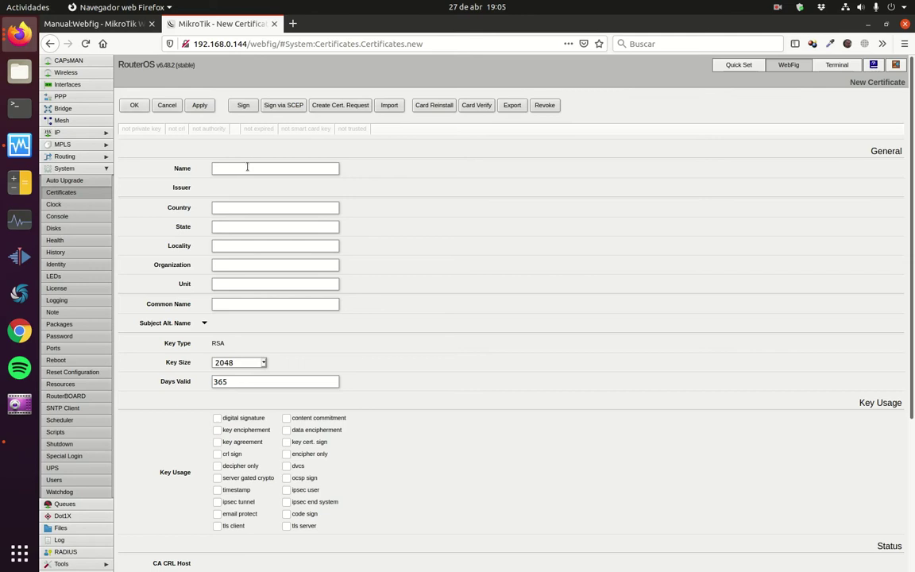
pyautogui.click(243, 167)
pyautogui.write('web')
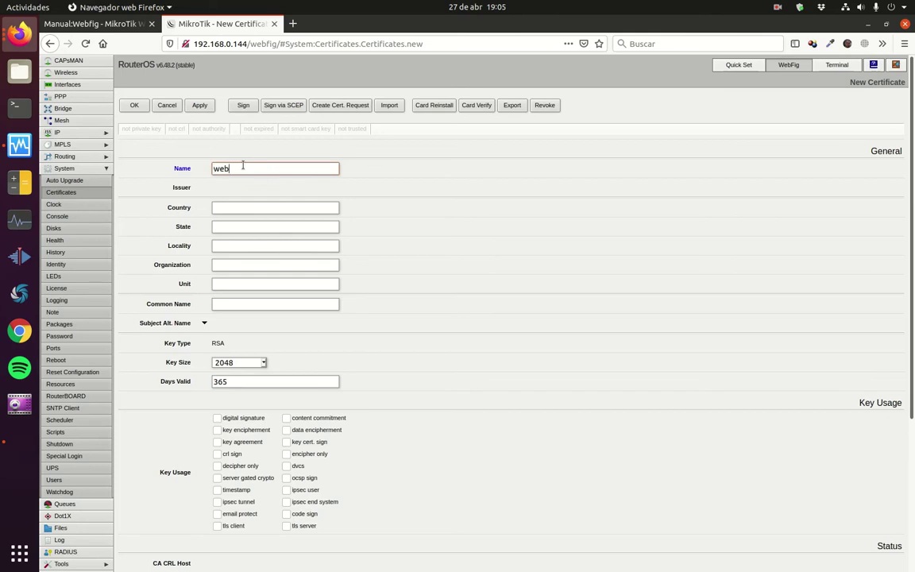
pyautogui.write('fig')
pyautogui.click(228, 303)
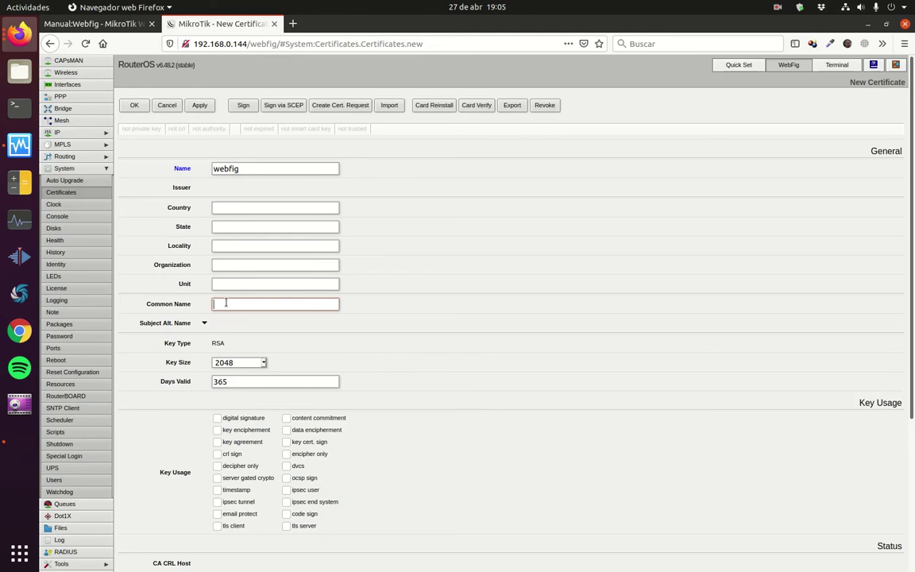
pyautogui.write('192.168.0.144')
pyautogui.click(201, 108)
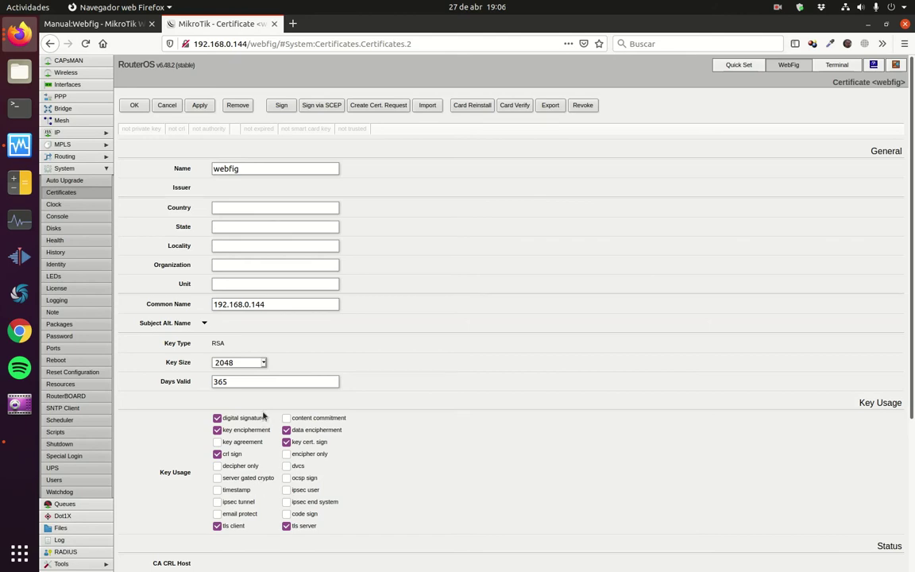
# Step: Sign the webfig certificate with CA LocalCA and mark it trusted
pyautogui.click(280, 107)
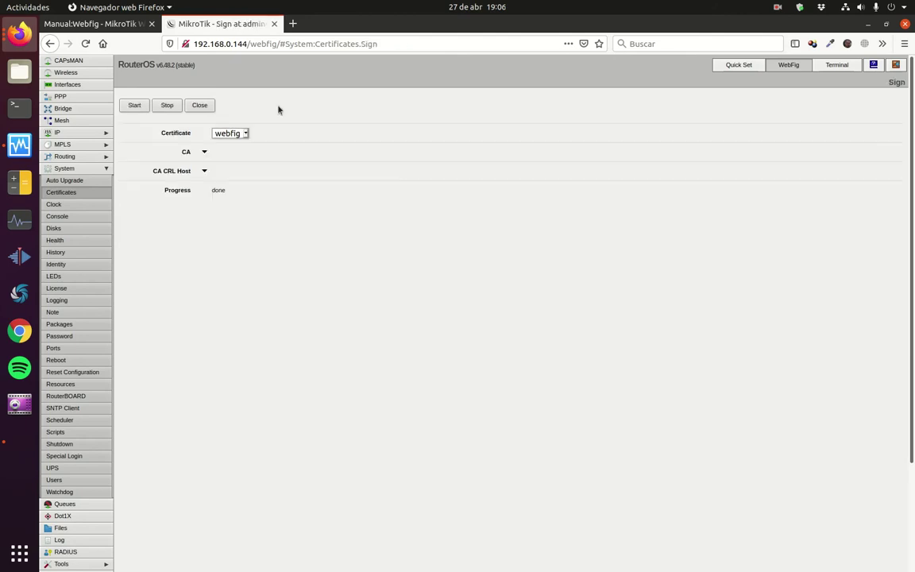
pyautogui.click(204, 153)
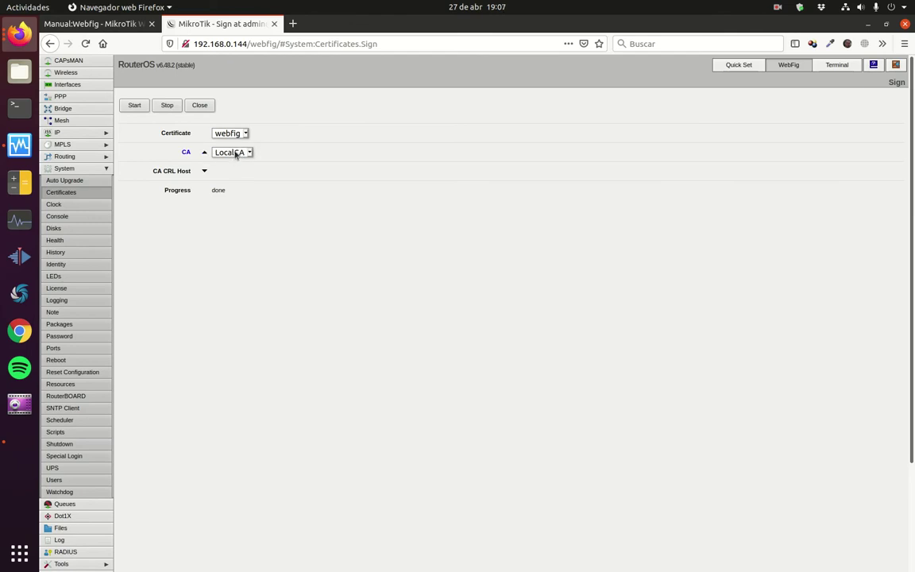
pyautogui.click(135, 106)
pyautogui.click(202, 106)
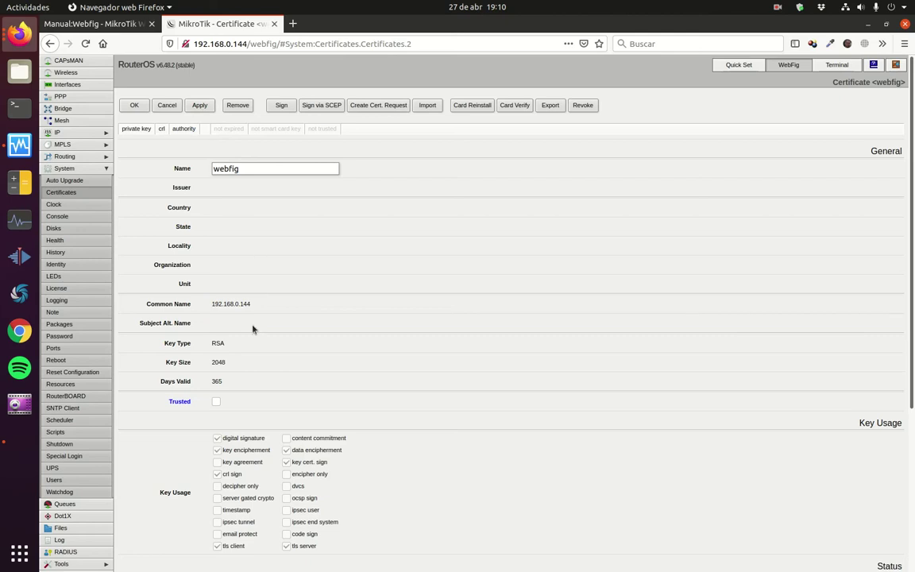
pyautogui.click(217, 402)
pyautogui.click(134, 107)
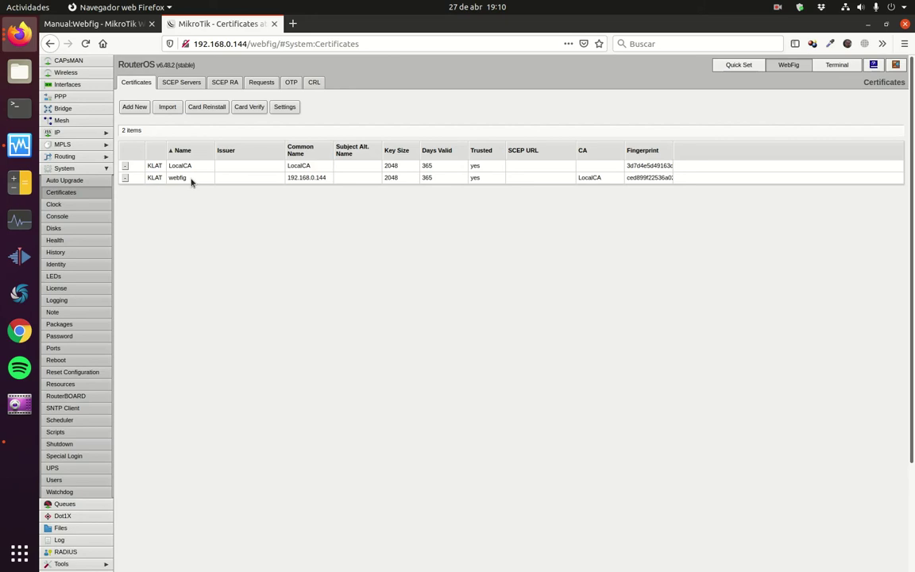
# Step: In IP > Services, disable telnet and enable www-ssl
pyautogui.click(107, 135)
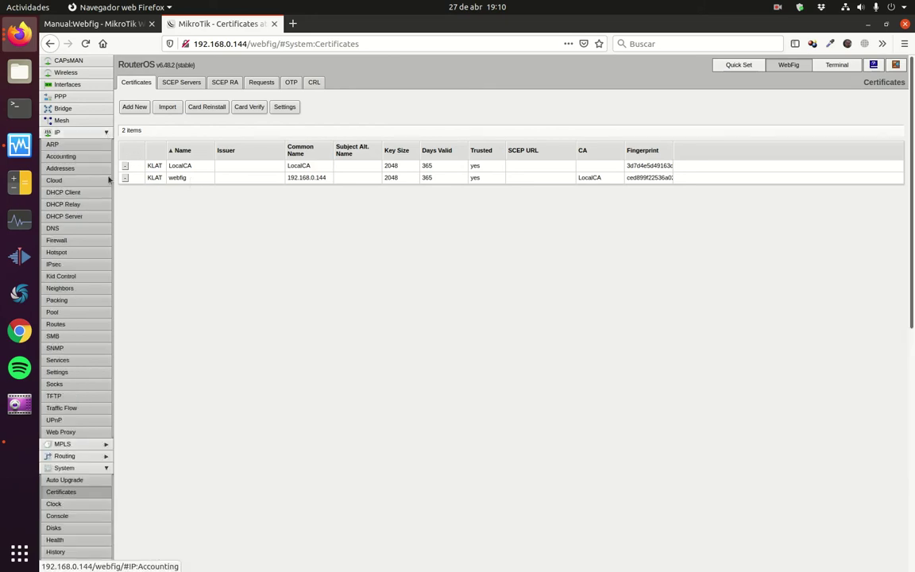
pyautogui.click(73, 362)
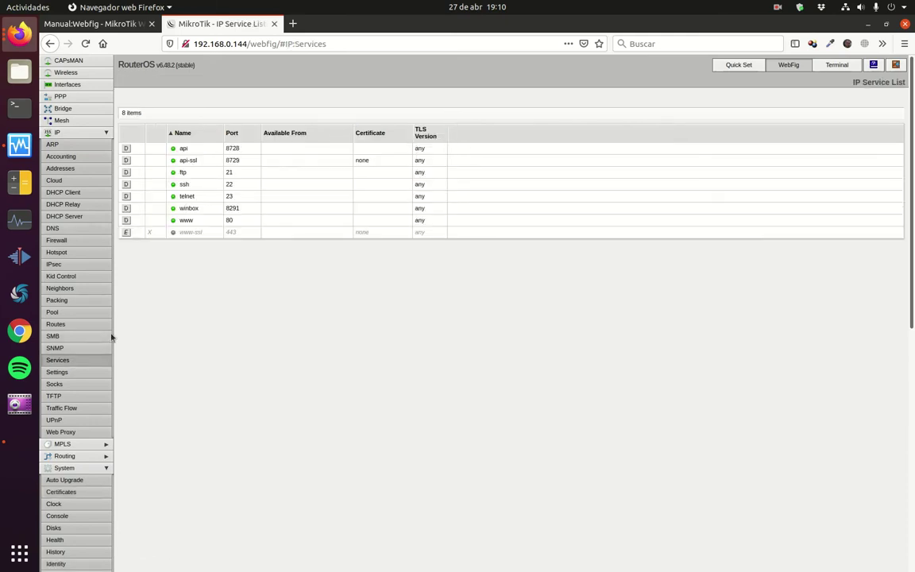
pyautogui.click(126, 197)
pyautogui.click(127, 231)
# Step: Set the www-ssl service's certificate to webfig
pyautogui.click(189, 236)
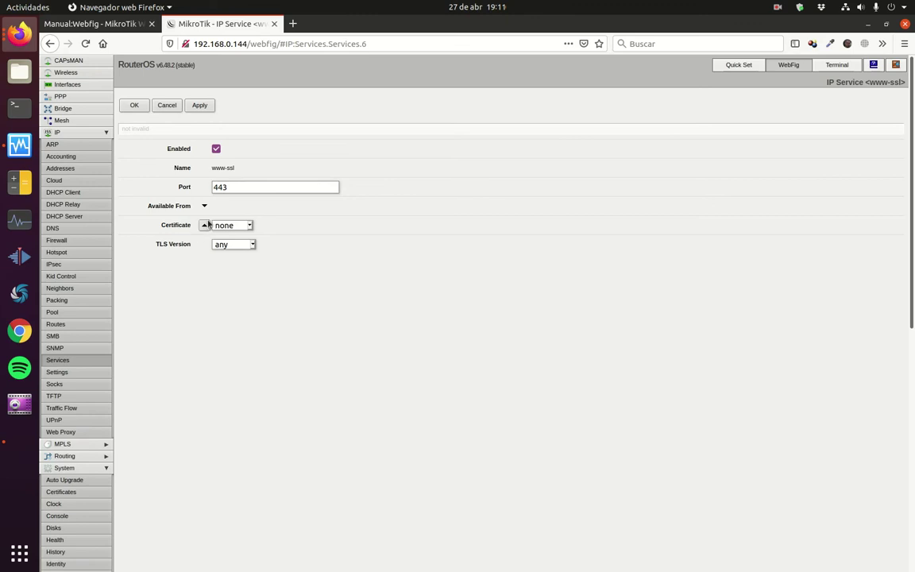
pyautogui.click(249, 226)
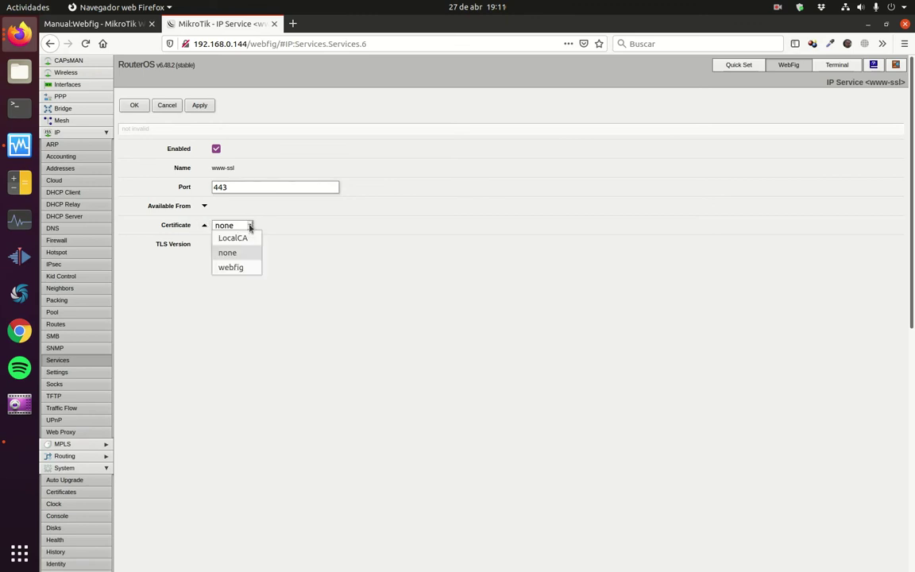
pyautogui.click(244, 267)
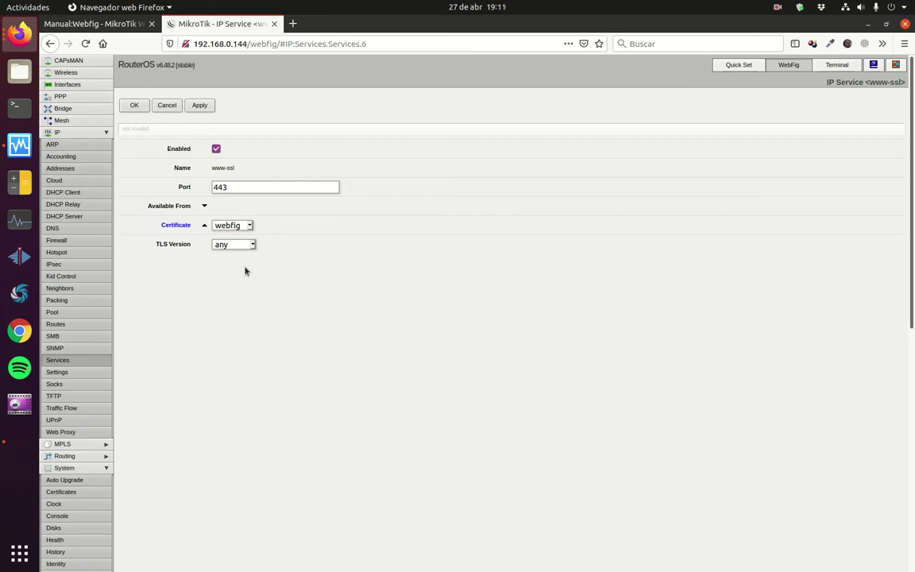
pyautogui.click(135, 106)
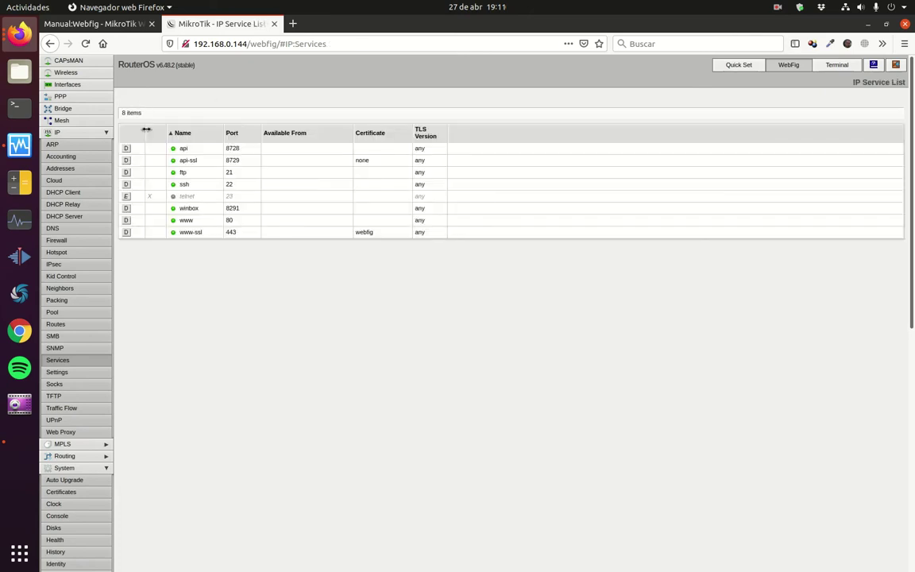
# Step: Disable the plain www service, leaving www-ssl on port 443 active
pyautogui.click(126, 220)
pyautogui.click(97, 181)
pyautogui.click(99, 192)
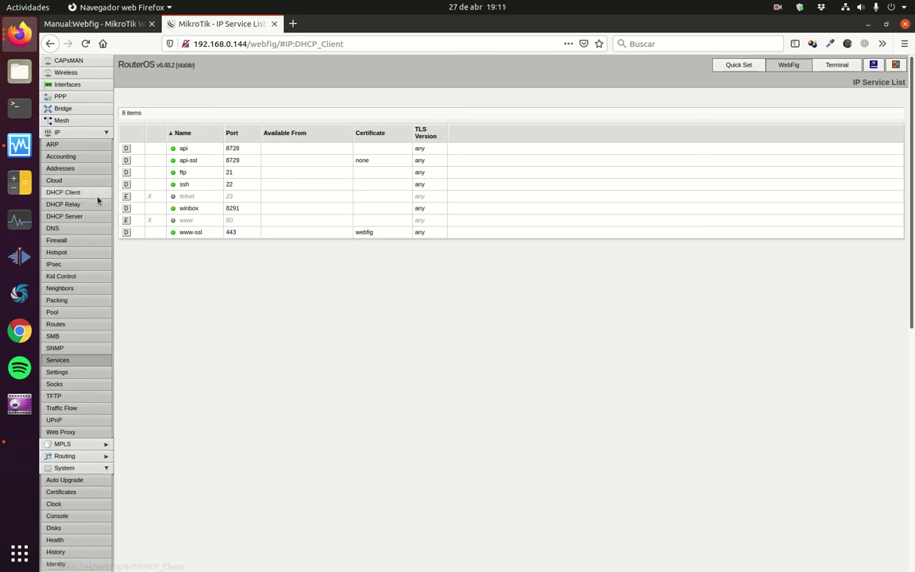
pyautogui.click(89, 205)
pyautogui.click(88, 216)
pyautogui.click(89, 230)
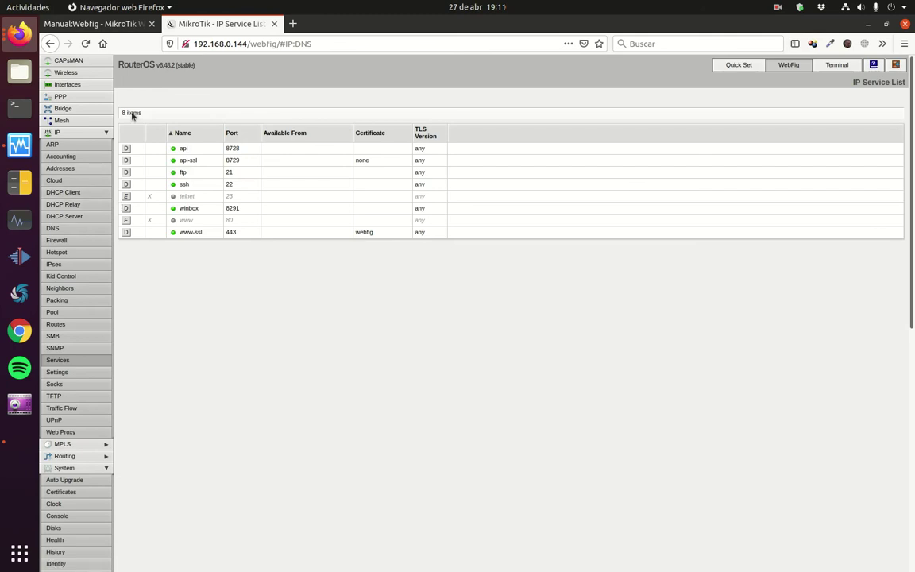
pyautogui.moveTo(313, 42); pyautogui.dragTo(191, 40)
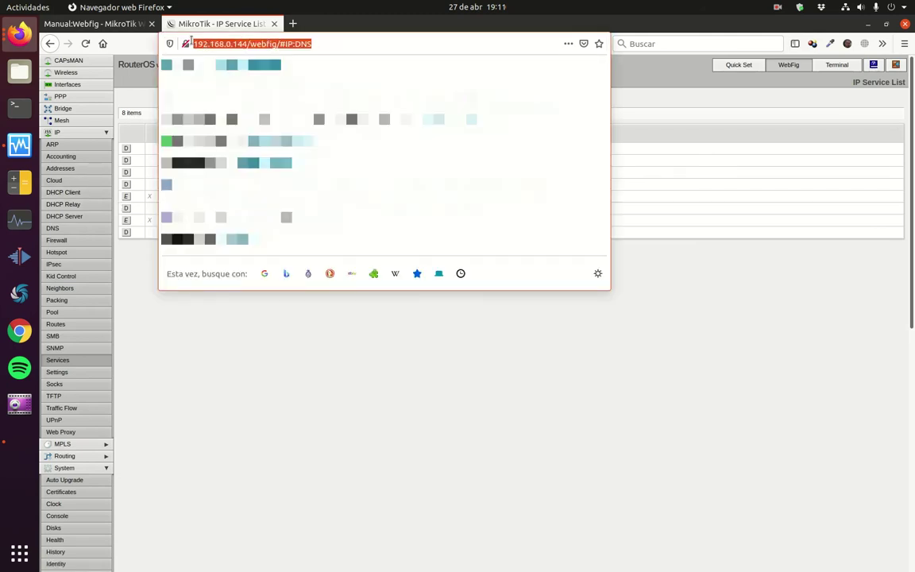
pyautogui.write('https:')
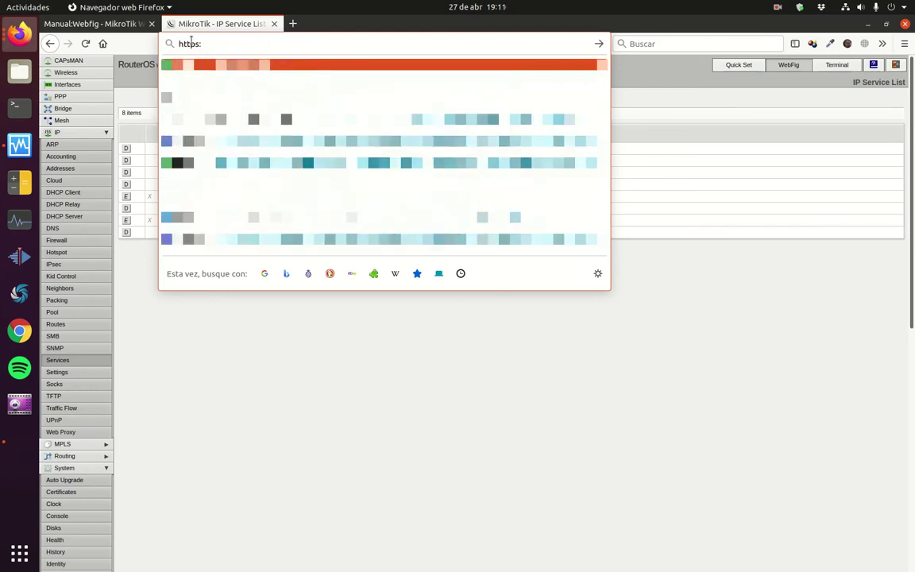
pyautogui.write('//192.168.')
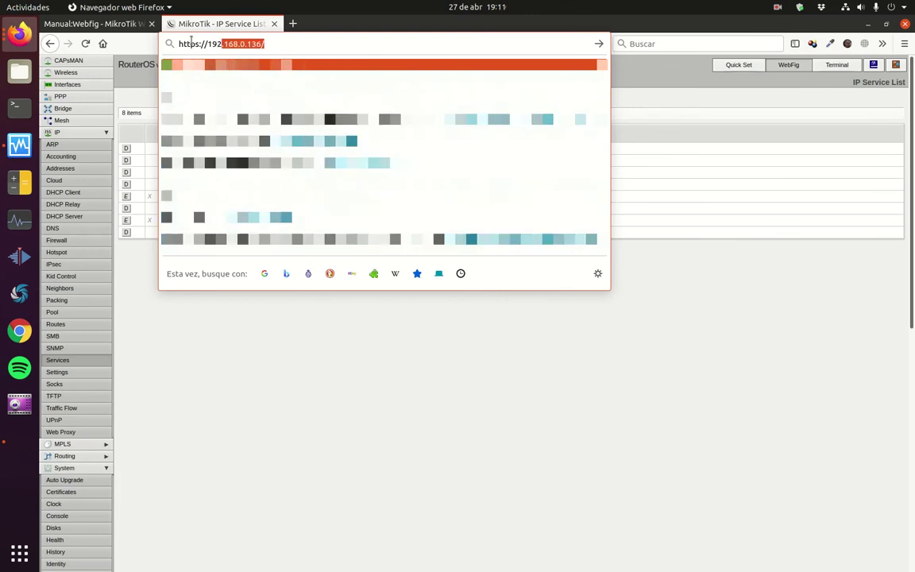
pyautogui.write('0.1')
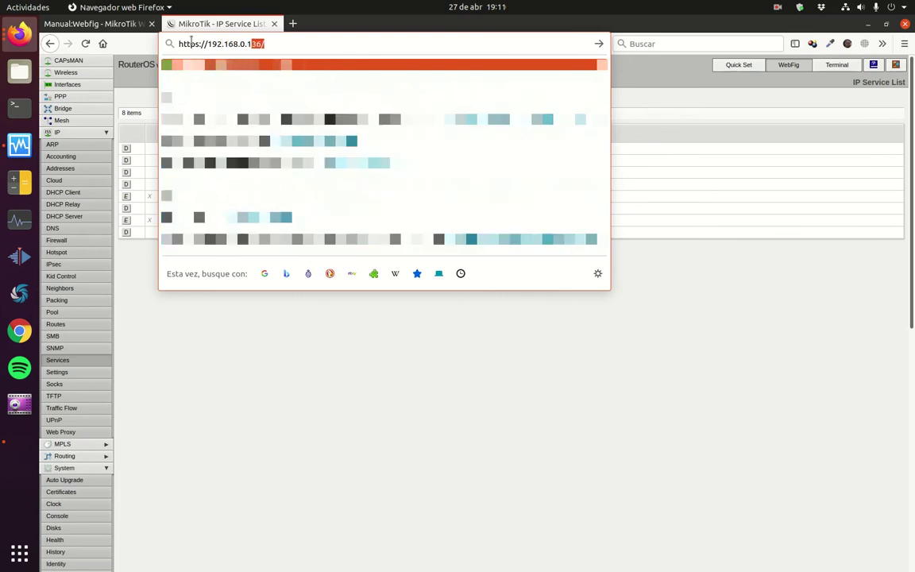
pyautogui.write('44')
pyautogui.press('Return')
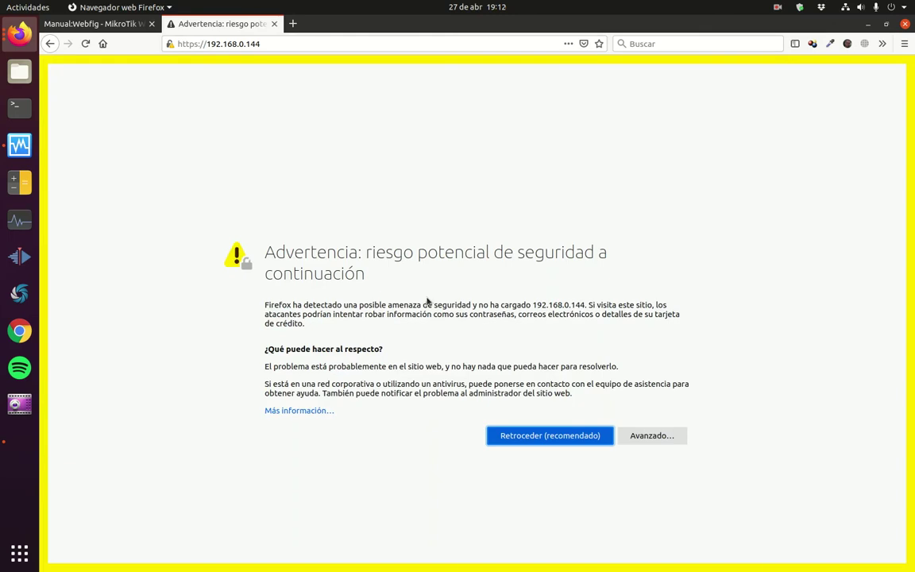
pyautogui.click(666, 441)
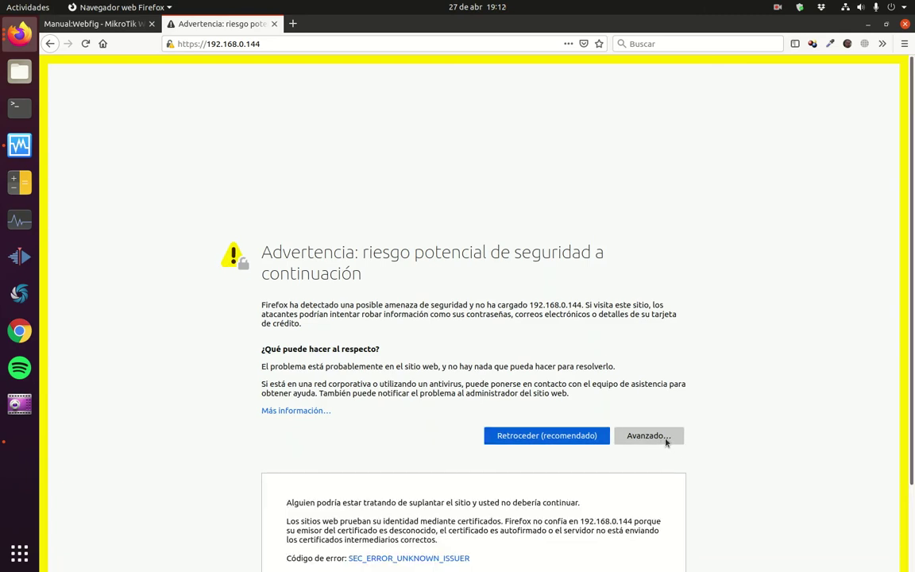
pyautogui.scroll(-3, 665, 442)
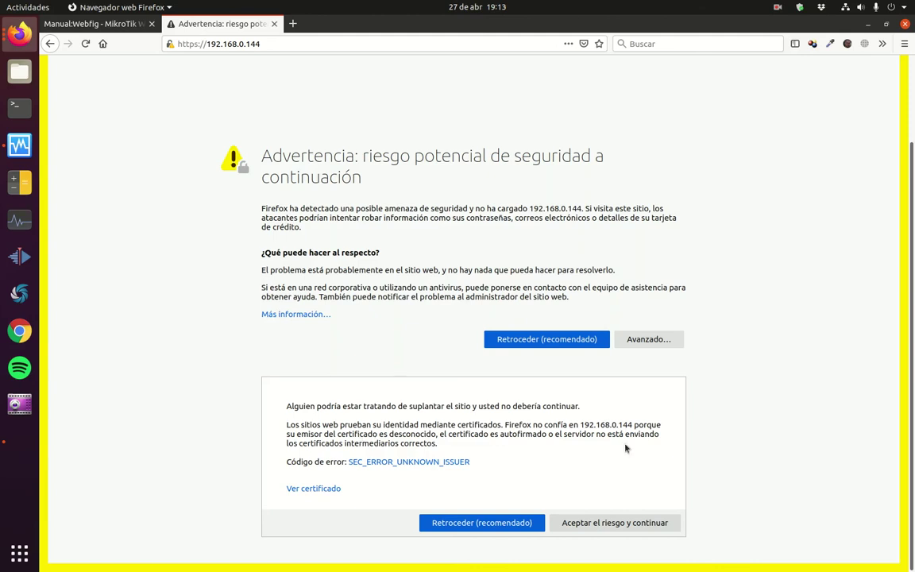
pyautogui.click(620, 528)
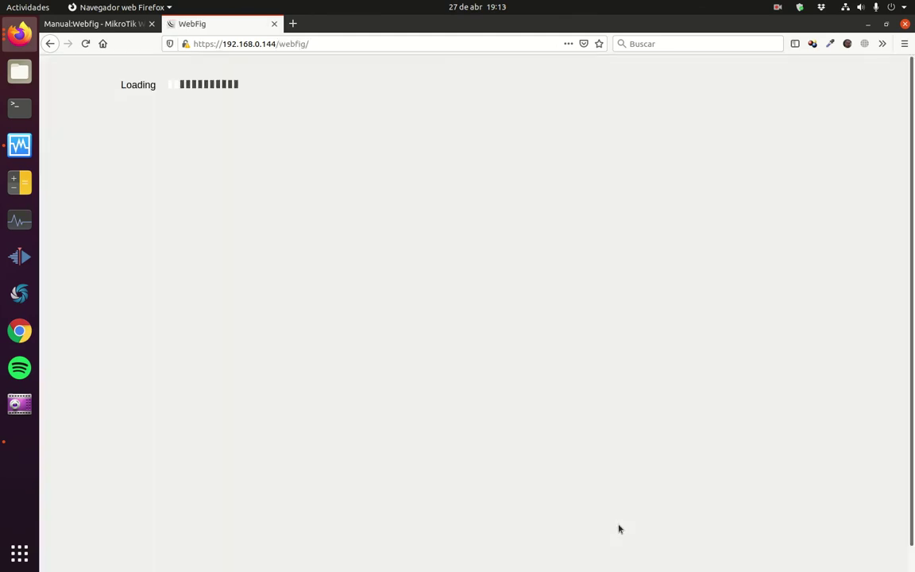